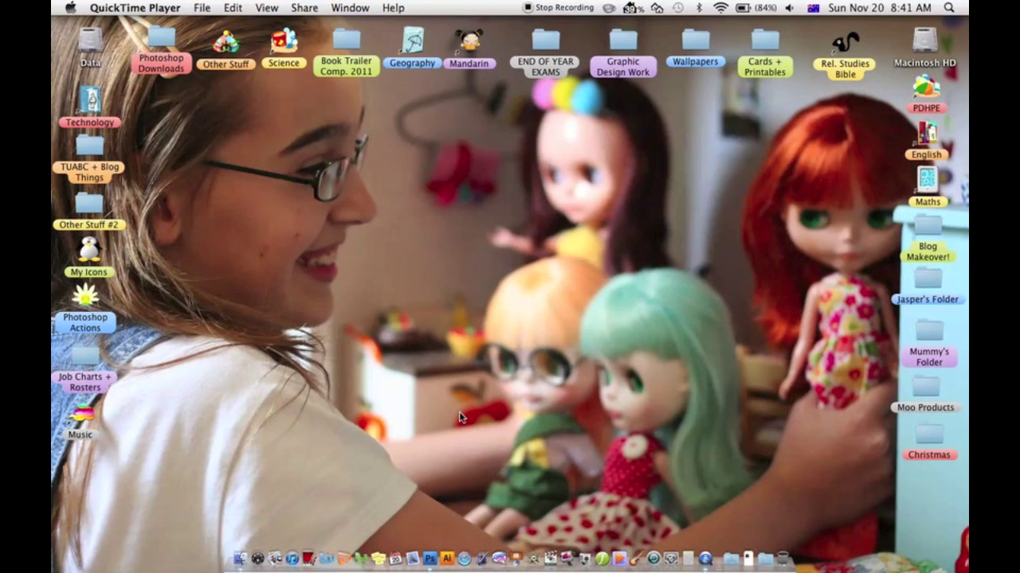
Step: Launch Photoshop CS4 from its Dock icon
left_click(423, 538)
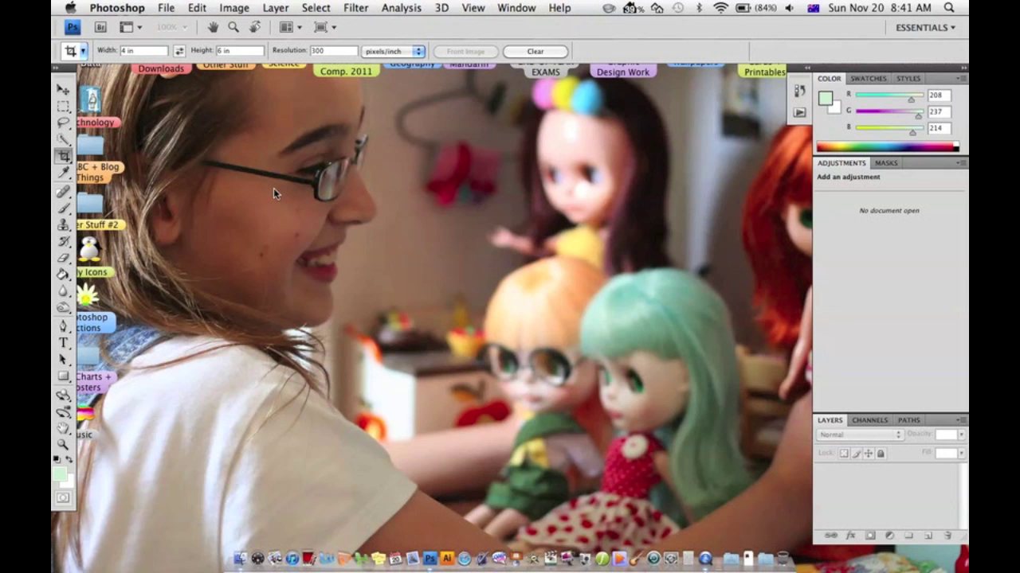
Step: Open IMG_9565.JPG, the teal-haired doll photo, from the November folder
left_click(163, 9)
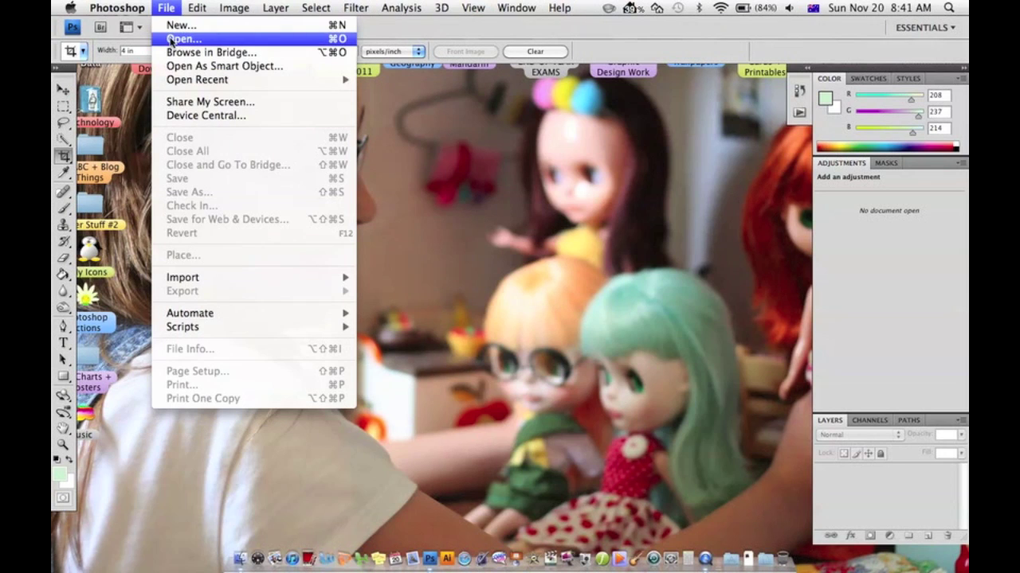
left_click(172, 39)
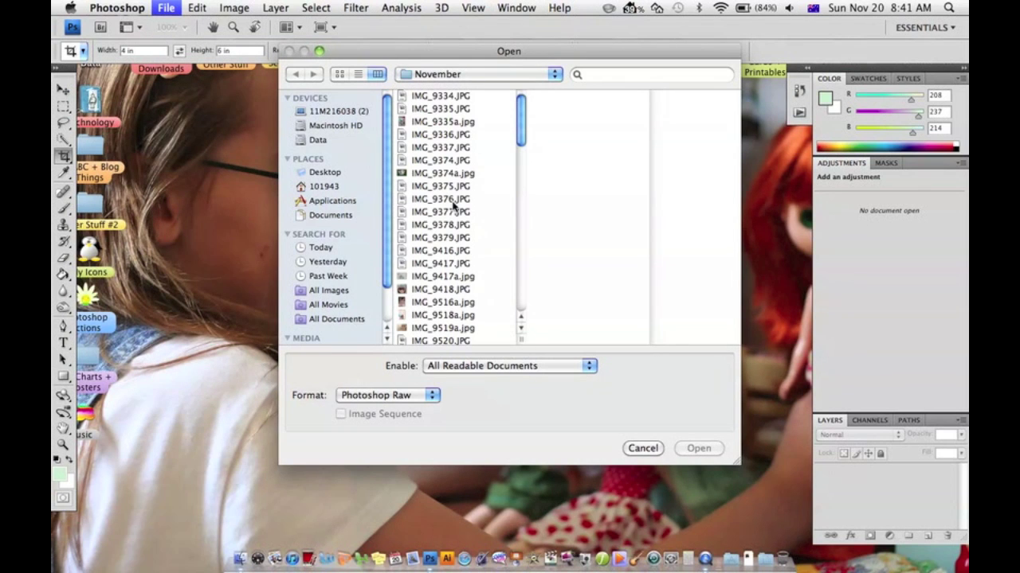
scroll(450, 203, "down", 6)
scroll(451, 205, "down", 2)
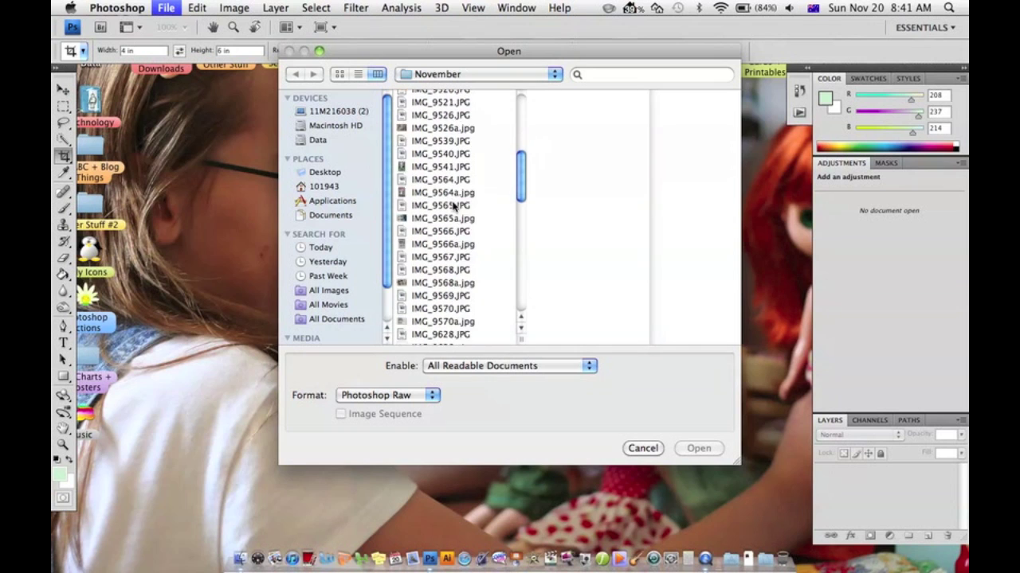
left_click(437, 196)
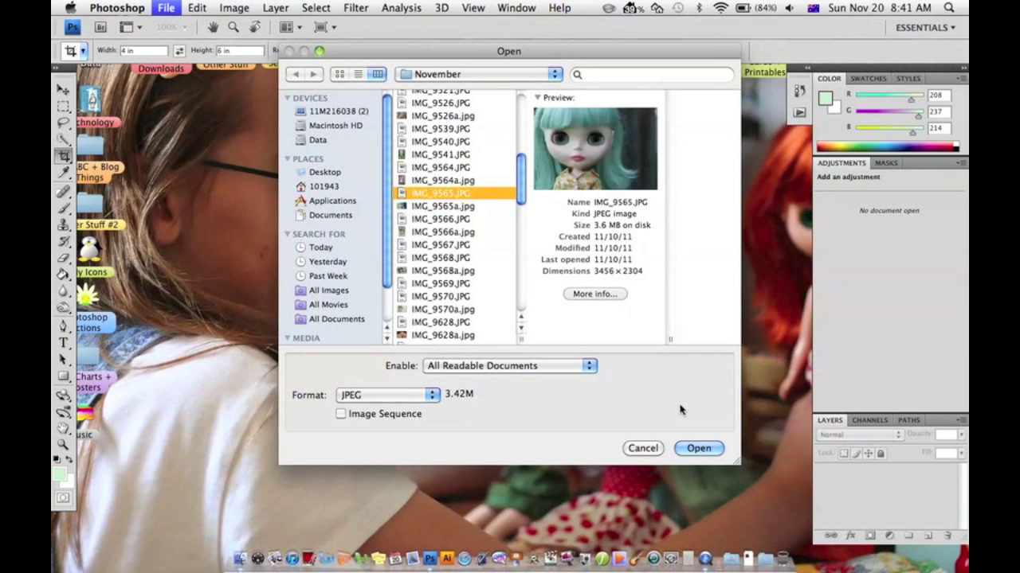
left_click(698, 449)
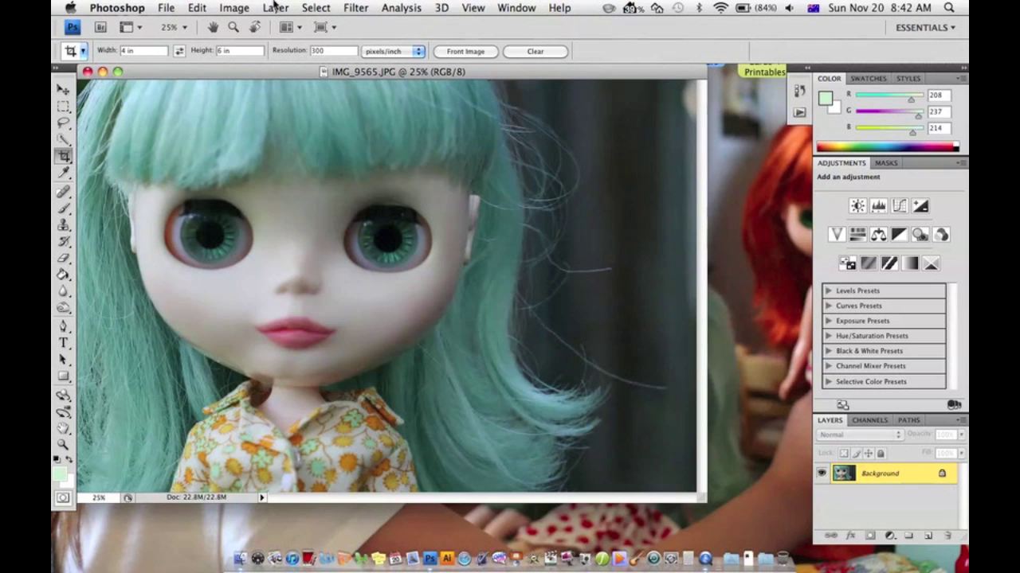
Step: Apply Curves, lifting the upper tones and lowering shadows slightly (point at input 60, output 53)
left_click(242, 8)
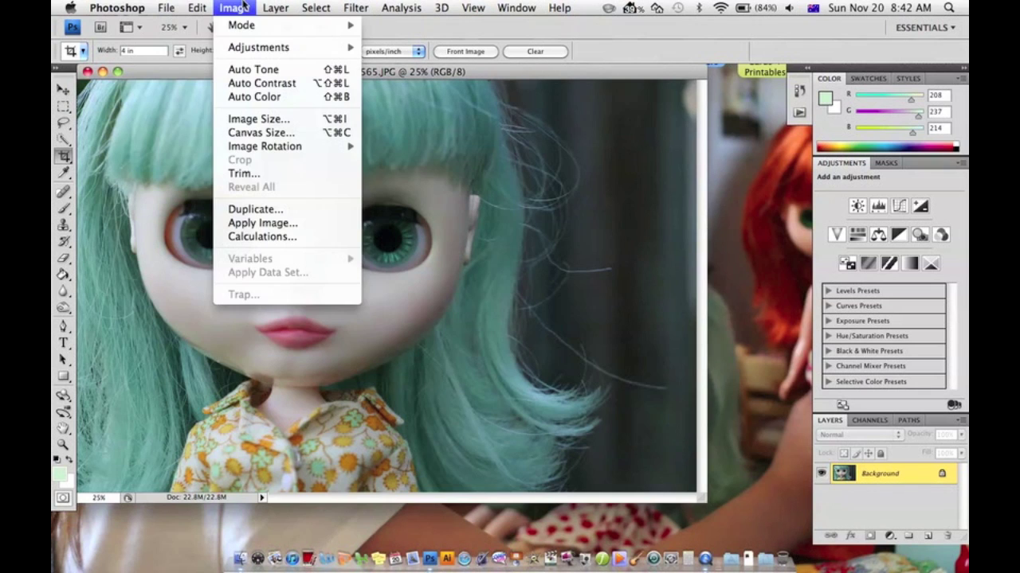
mouse_move(248, 50)
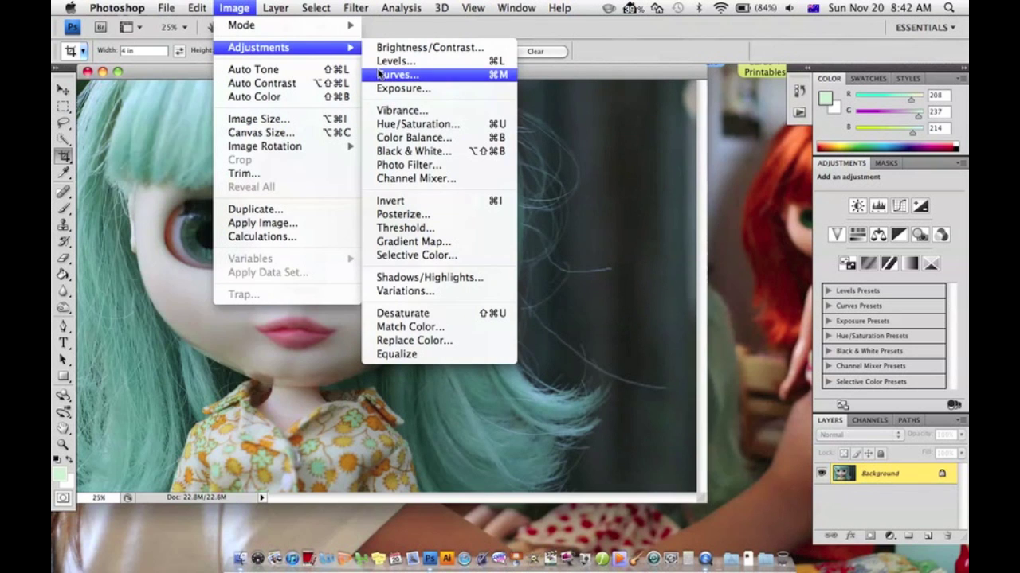
left_click(381, 74)
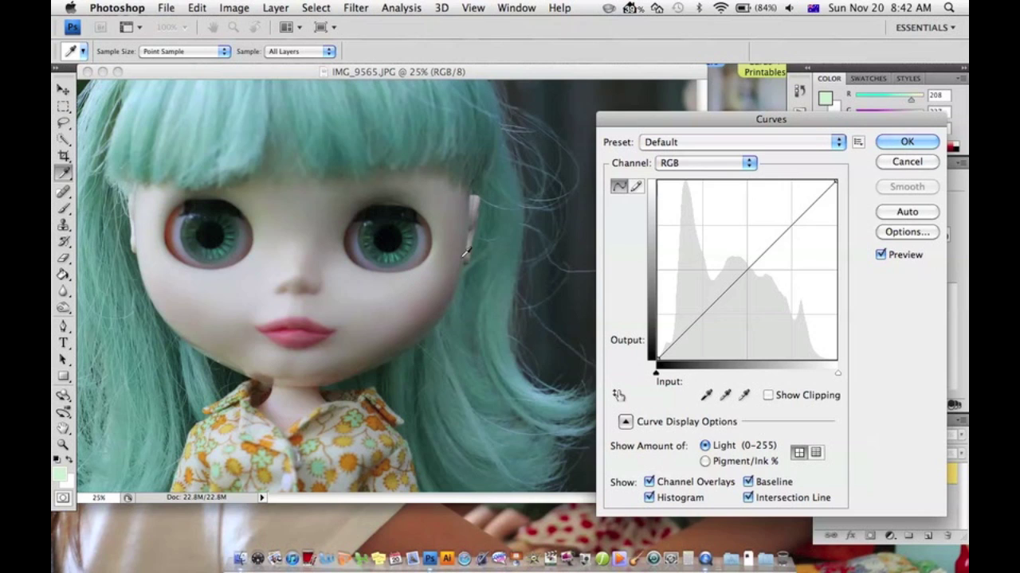
left_click_drag(637, 122, 618, 99)
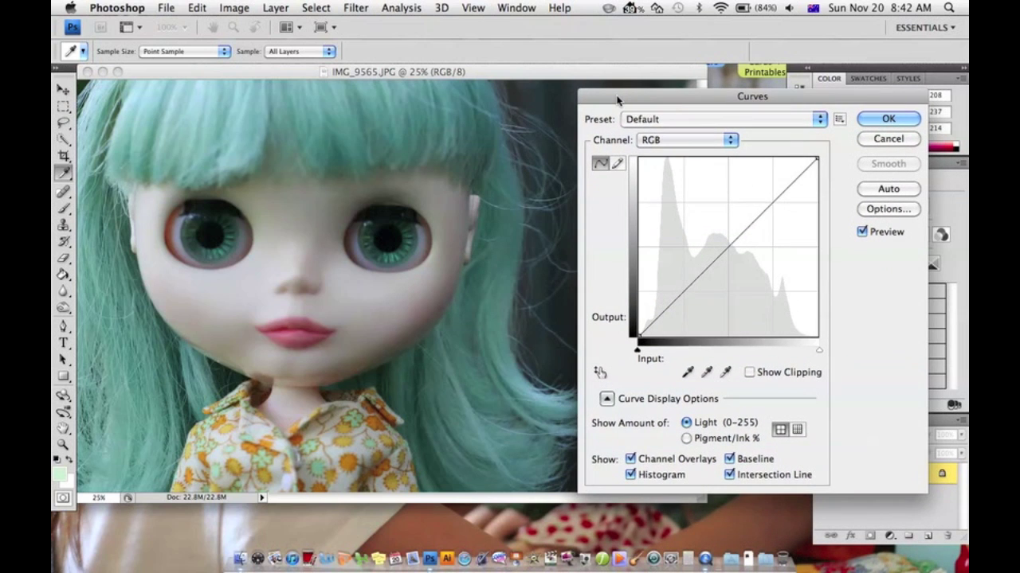
left_click(771, 201)
mouse_move(772, 200)
left_mouse_down()
mouse_move(766, 191)
mouse_move(785, 205)
mouse_move(773, 195)
left_mouse_up()
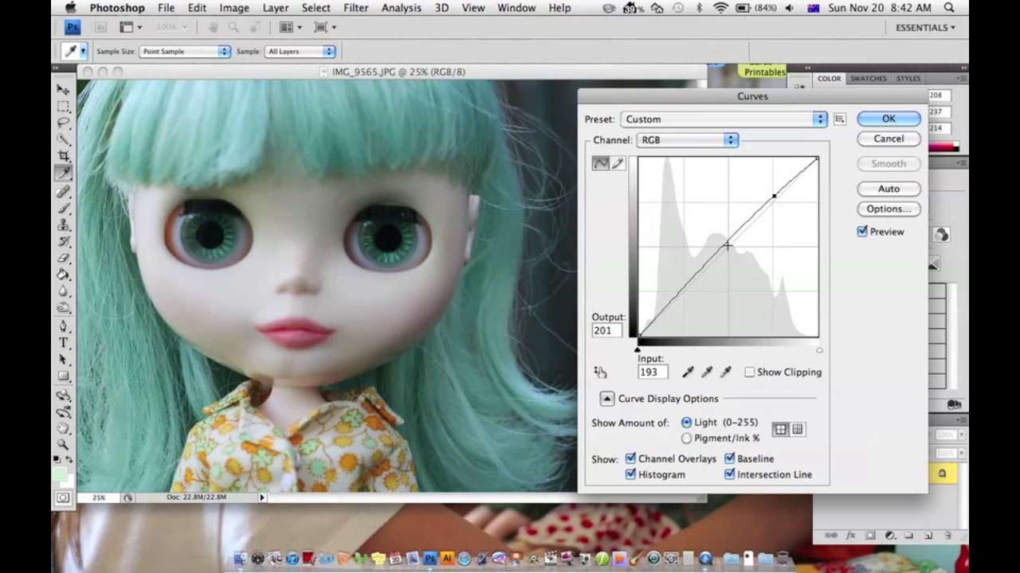
left_click(675, 294)
left_click_drag(676, 294, 681, 299)
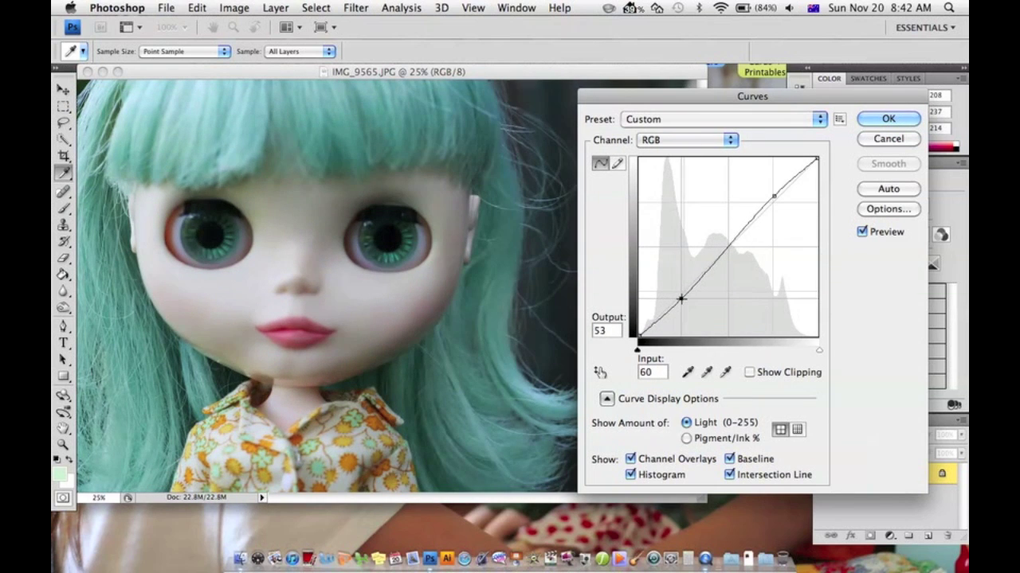
left_click(885, 120)
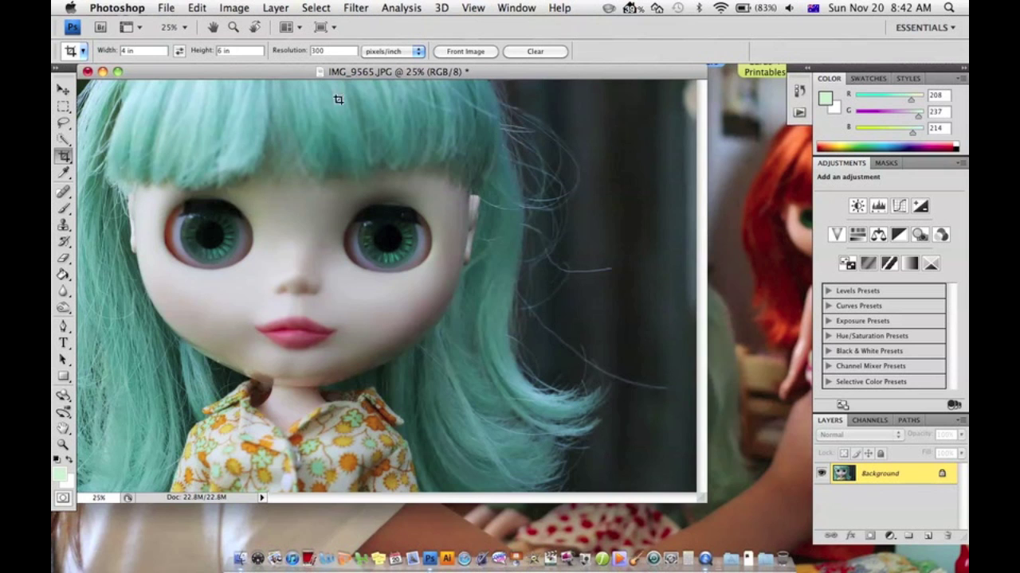
left_click(798, 112)
scroll(647, 192, "down", 5)
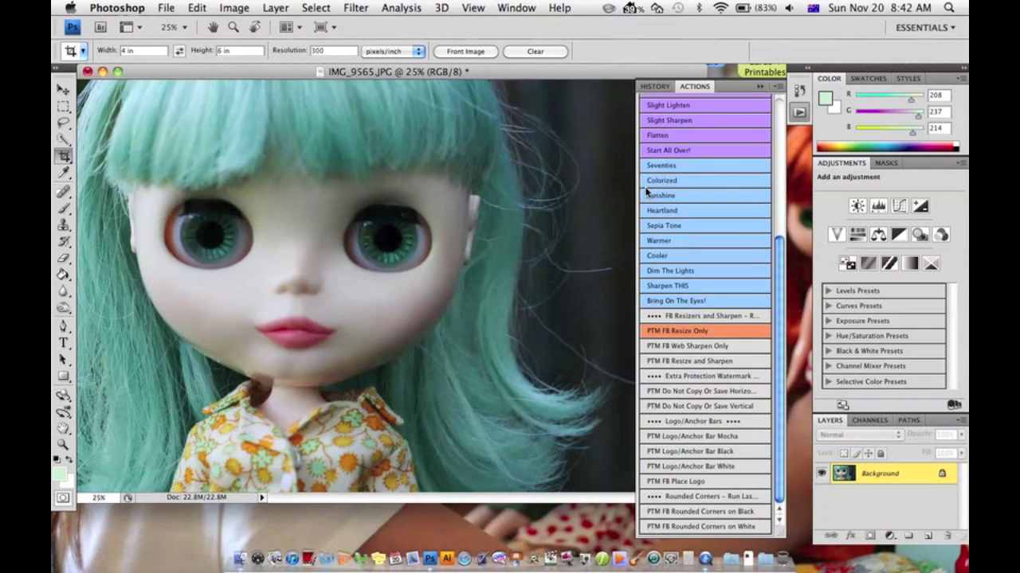
scroll(681, 289, "up", 5)
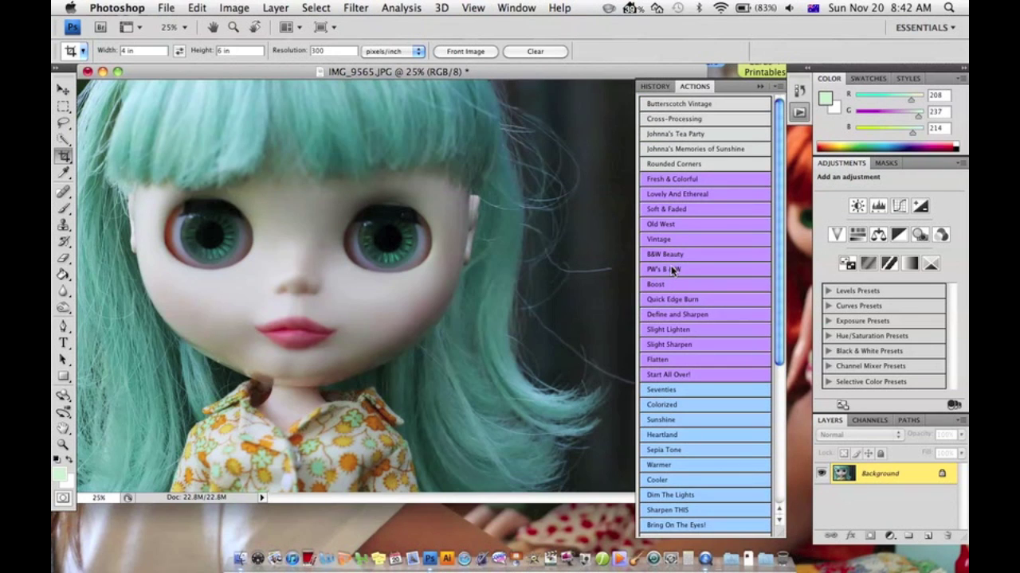
left_click(801, 114)
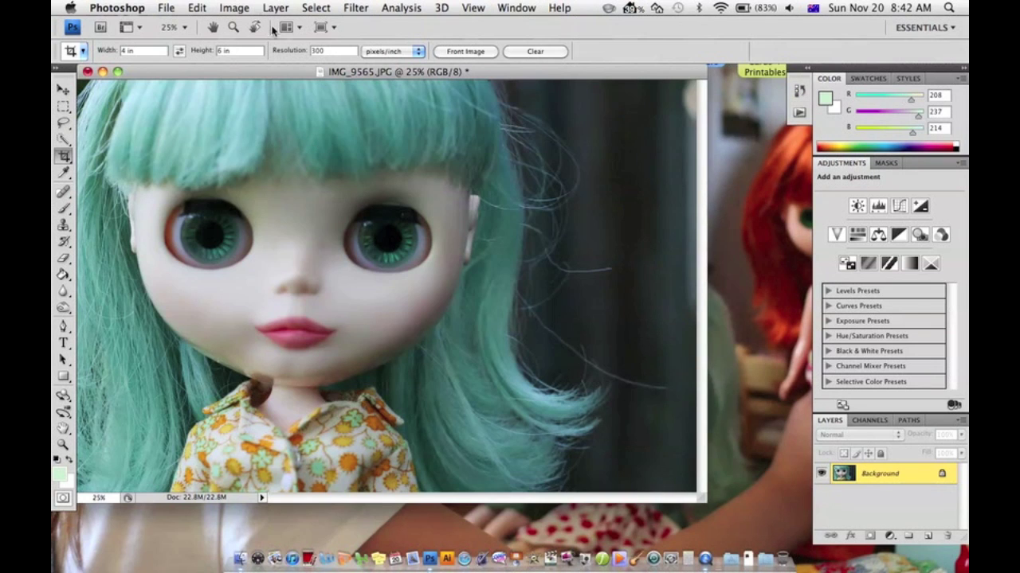
Step: Apply Hue/Saturation with Saturation at -100, turning the doll photo black and white
left_click(239, 7)
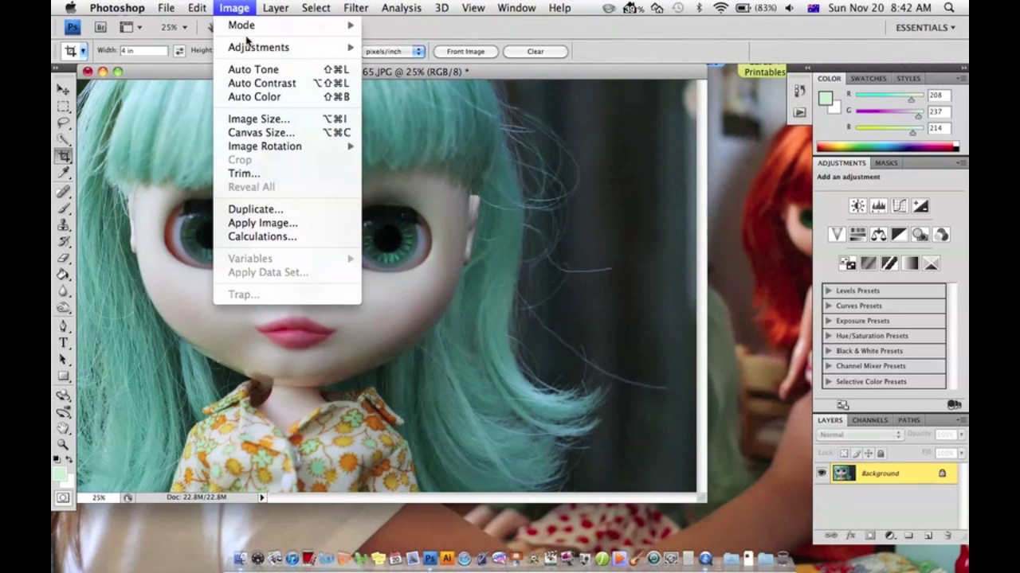
mouse_move(249, 48)
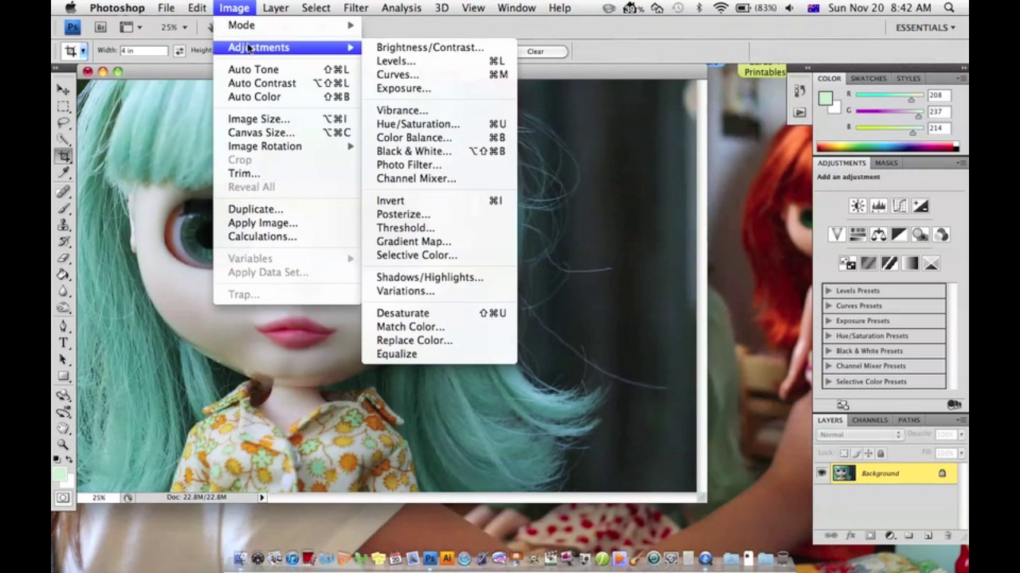
left_click(380, 124)
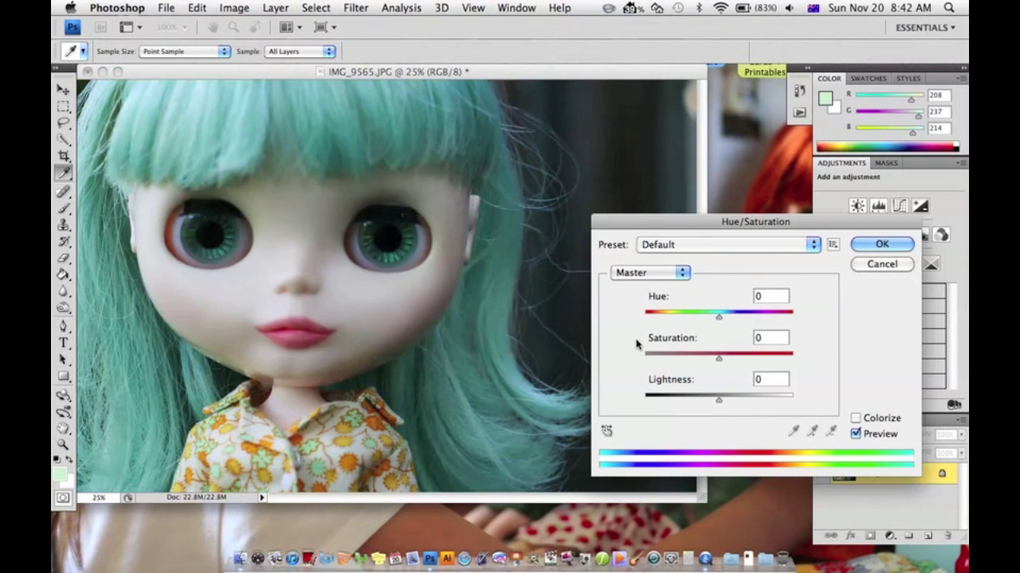
left_click_drag(718, 358, 613, 353)
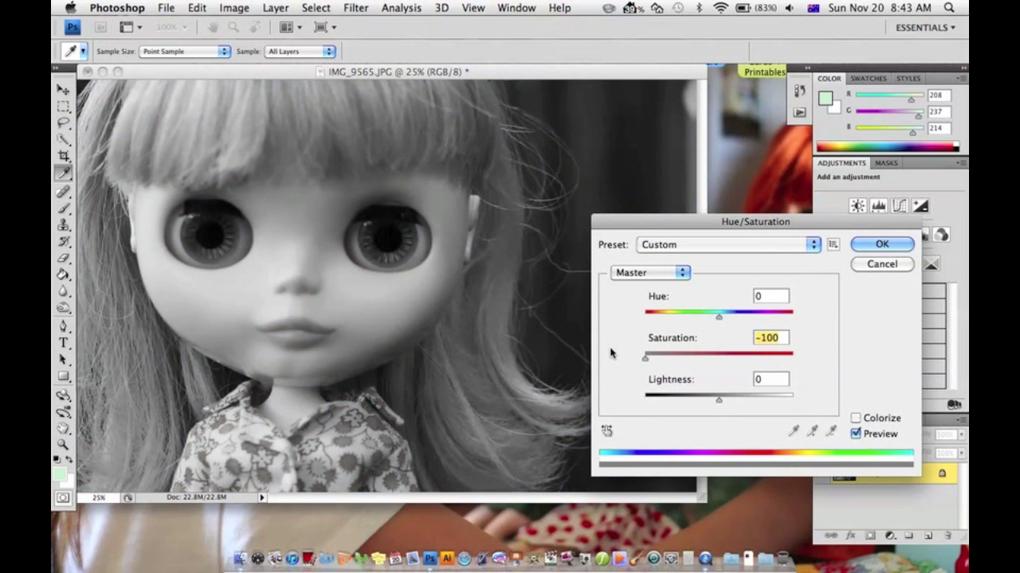
mouse_move(722, 315)
left_mouse_down()
mouse_move(785, 317)
mouse_move(608, 319)
mouse_move(737, 317)
mouse_move(714, 317)
left_mouse_up()
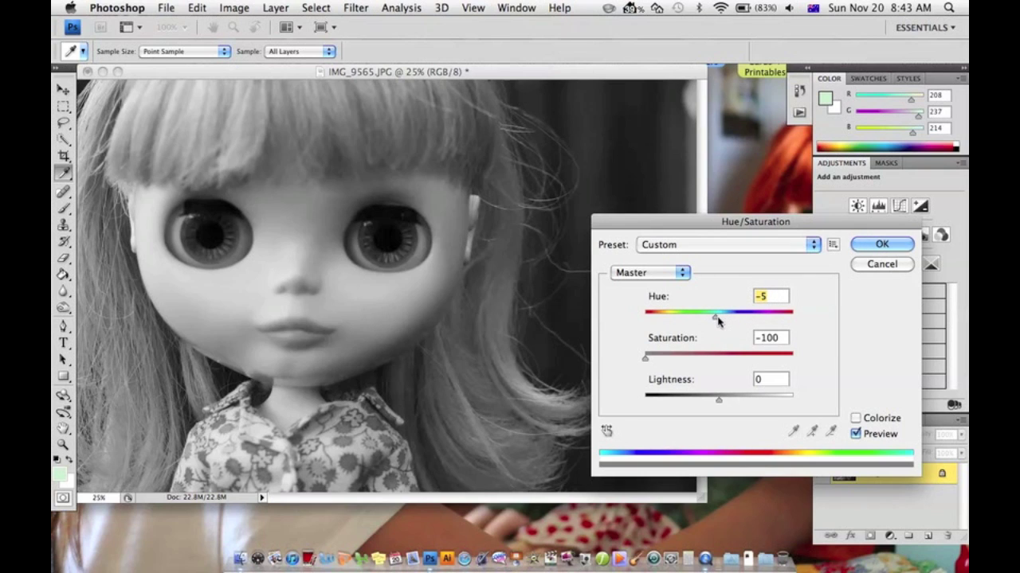
left_click_drag(717, 318, 769, 317)
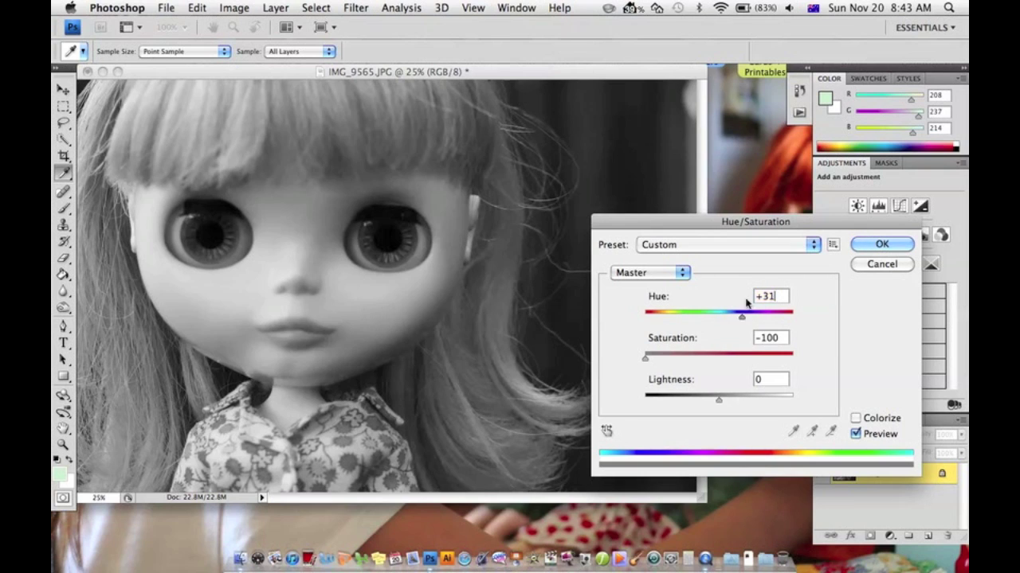
left_click(882, 245)
key("c")
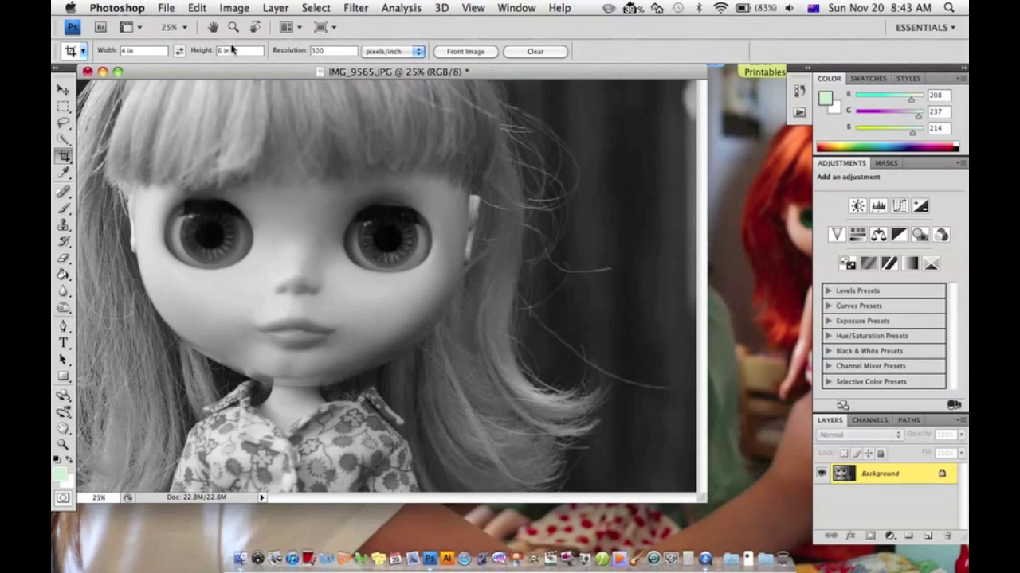
Step: Use Edit > Step Backward to remove the Hue/Saturation change and restore the photo's colour
left_click(209, 8)
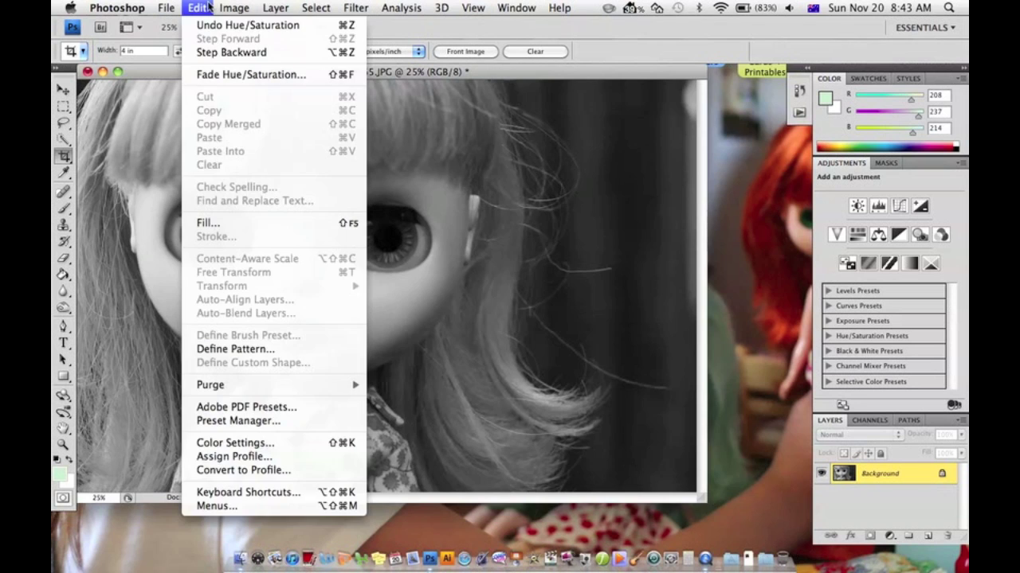
left_click(209, 51)
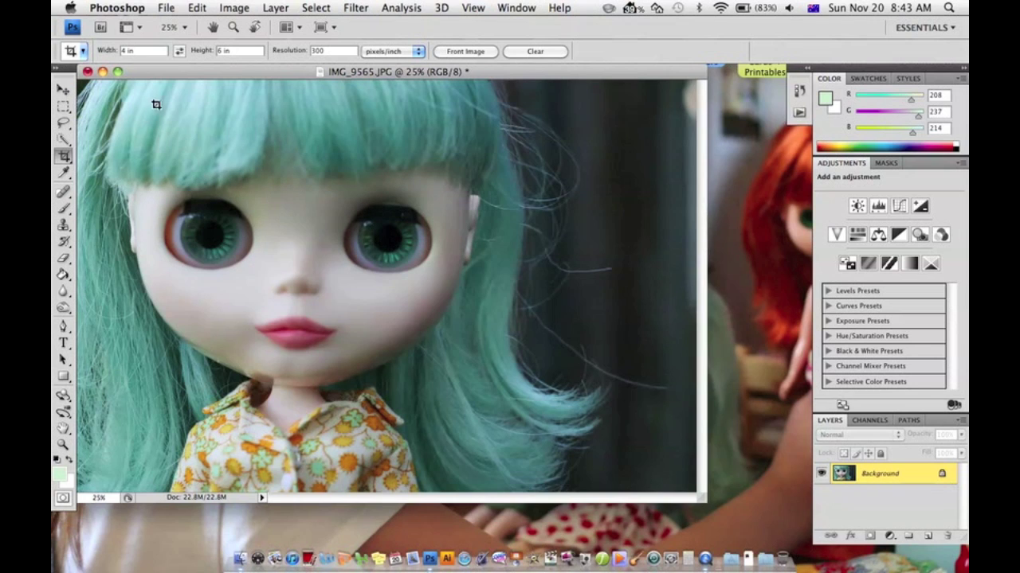
Step: Set the Crop tool to width 6 in and height 4 in, re-entering the resolution value
left_click(124, 52)
left_click(124, 51)
type("6")
left_click(217, 50)
double_click(328, 51)
type("100")
key("BackSpace")
key("BackSpace")
type("00")
key("BackSpace")
key("BackSpace")
key("BackSpace")
key("BackSpace")
type("200")
Step: Crop the photo around the doll's face and hair, then enlarge the document window
left_click_drag(78, 80, 716, 503)
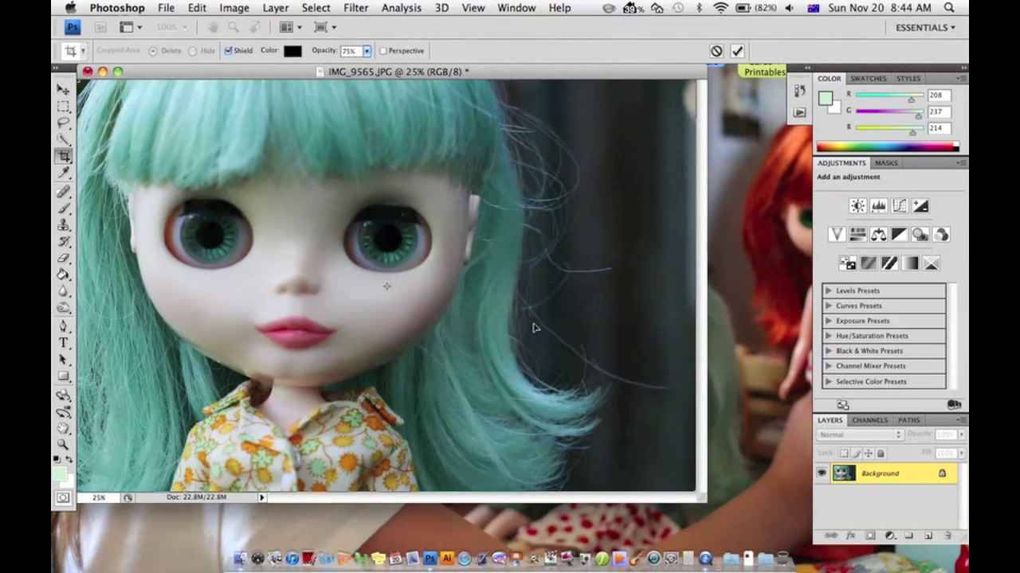
key("Return")
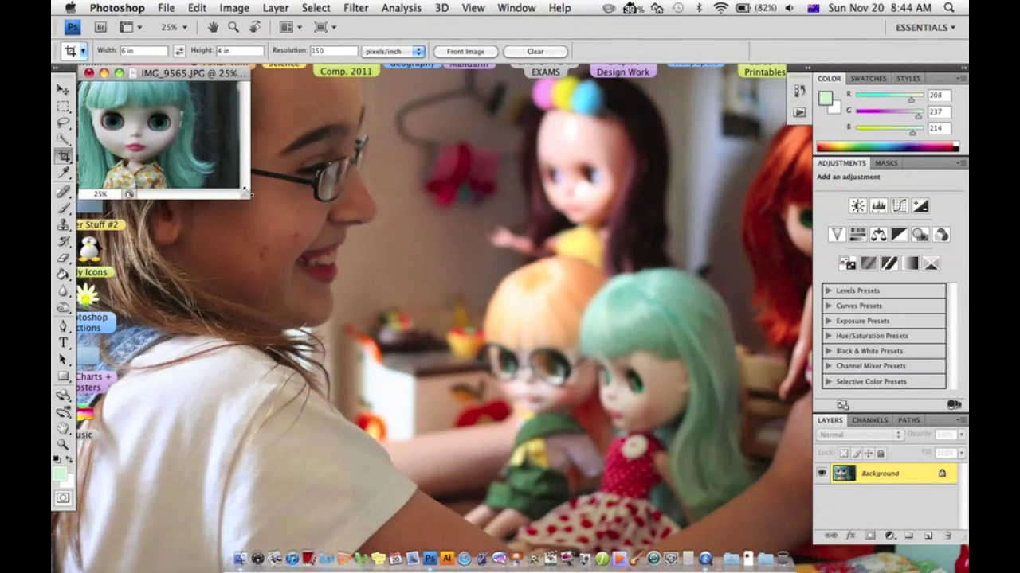
left_click_drag(247, 193, 771, 513)
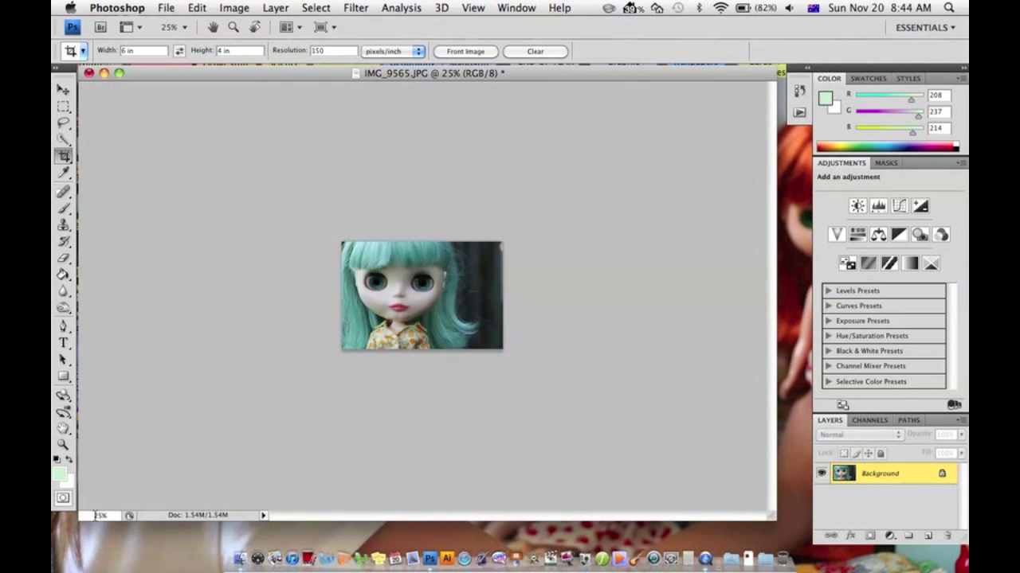
Step: Zoom the view to 50% then 100%, and drag the window corner to show the whole photo
left_click(101, 515)
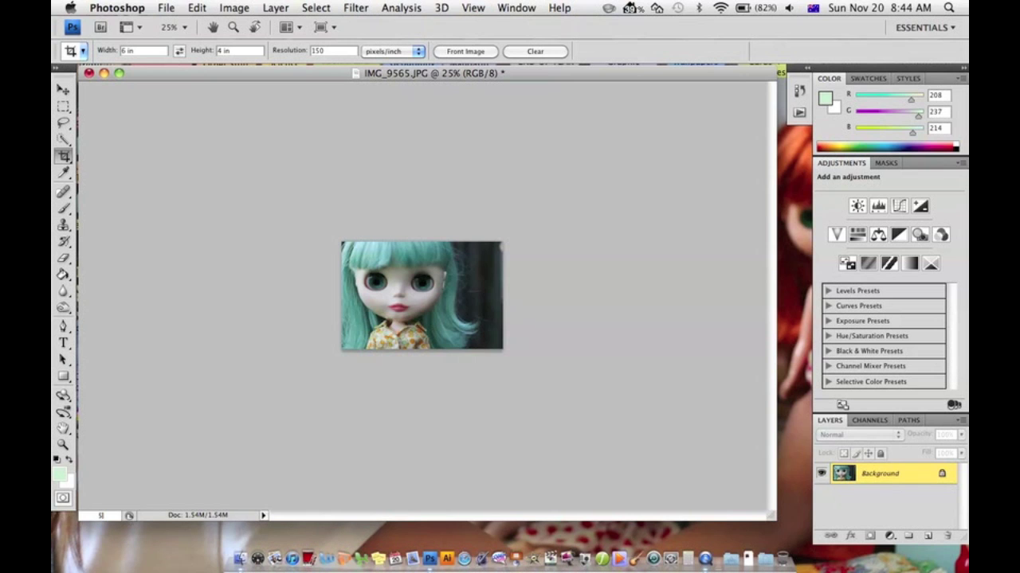
type("50")
key("Return")
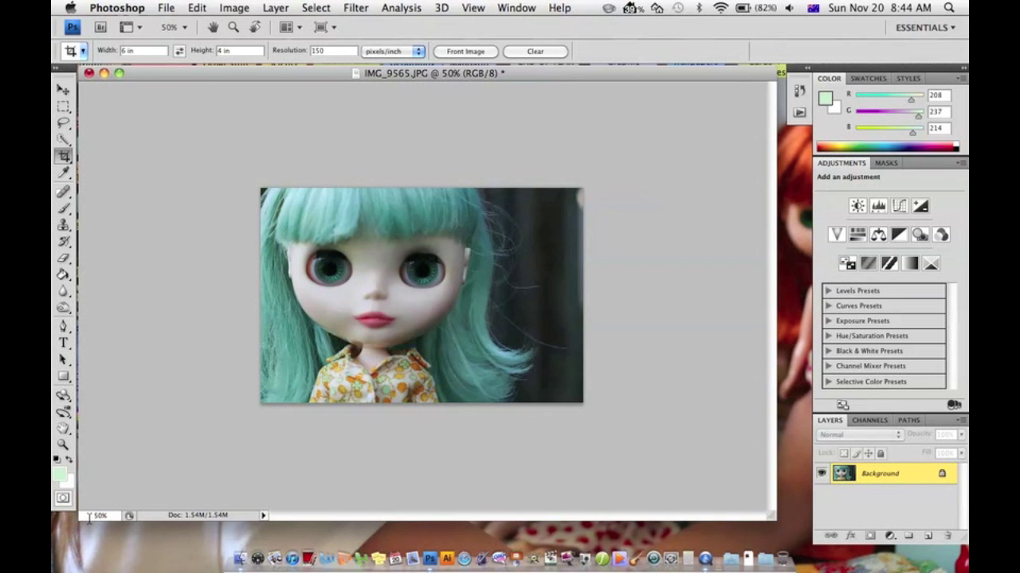
key("Return")
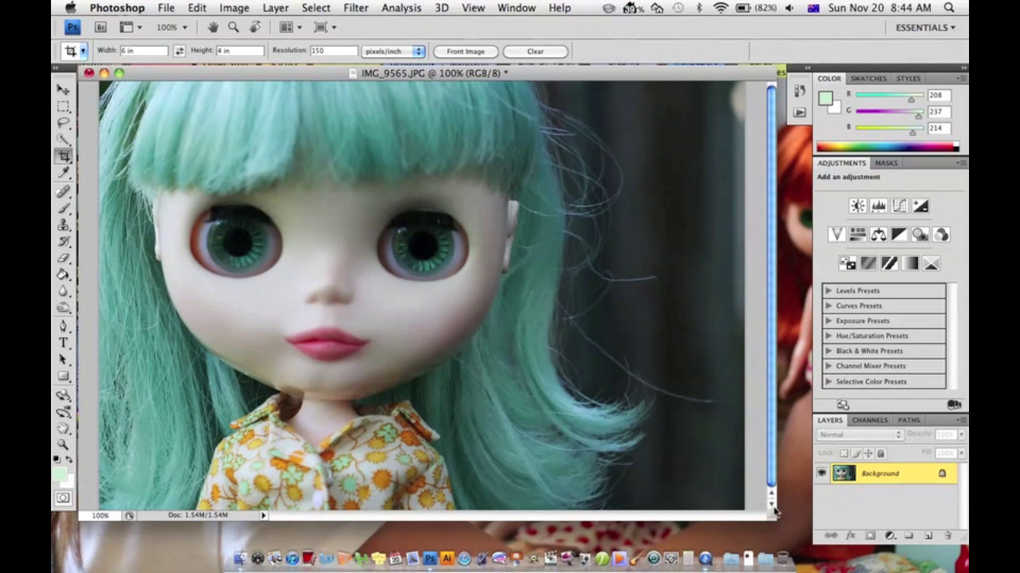
left_click_drag(774, 516, 785, 544)
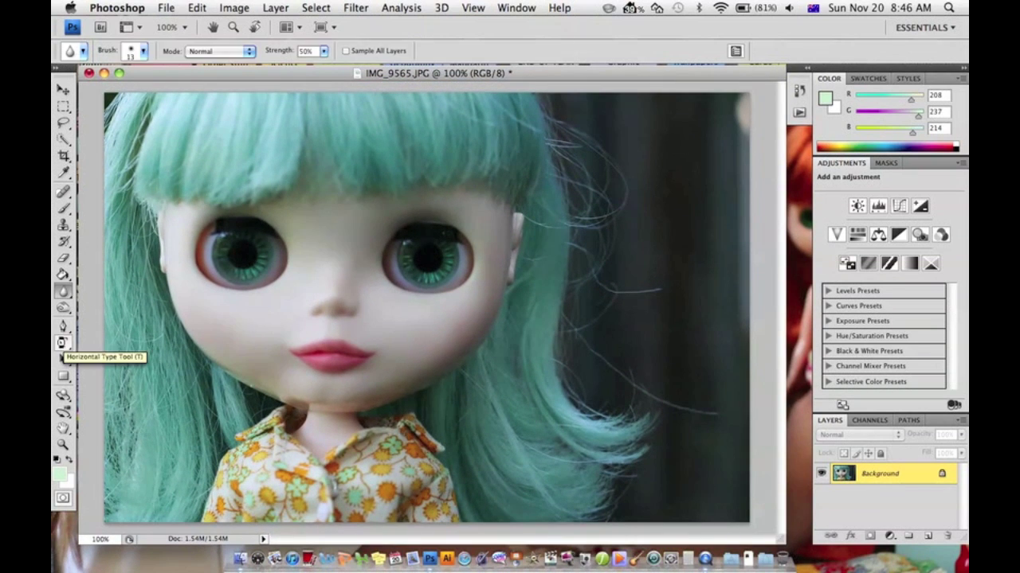
Step: Pick the Type tool and set its colour to mustard gold #b7972e sampled from the shirt's flowers
left_click(65, 343)
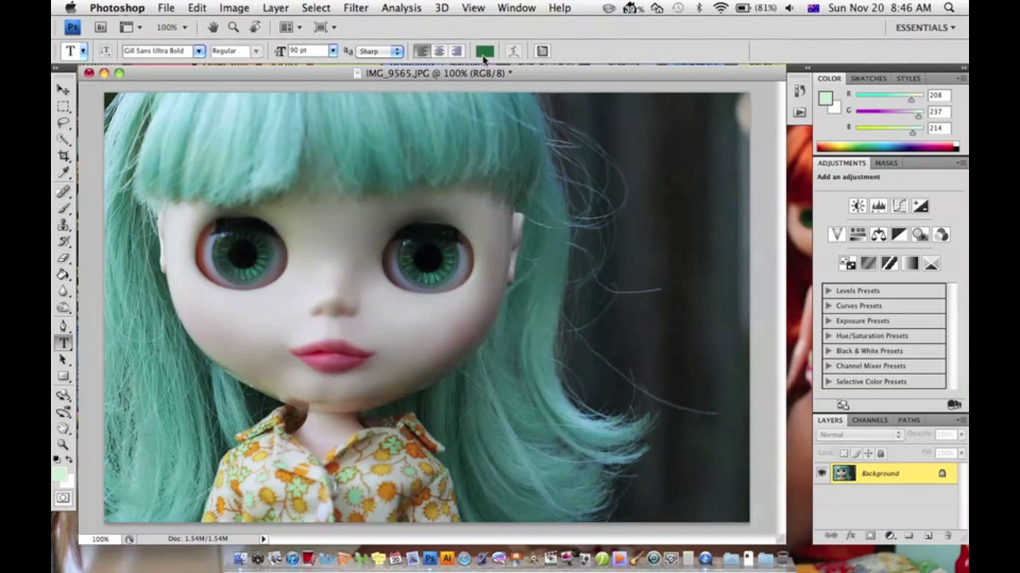
left_click(484, 53)
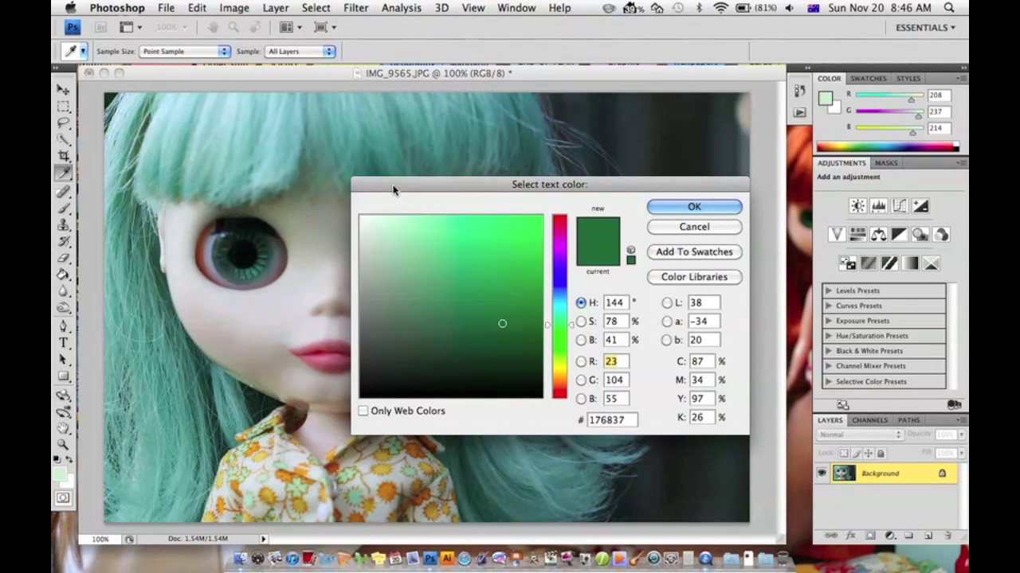
left_click_drag(559, 325, 560, 368)
left_click(519, 290)
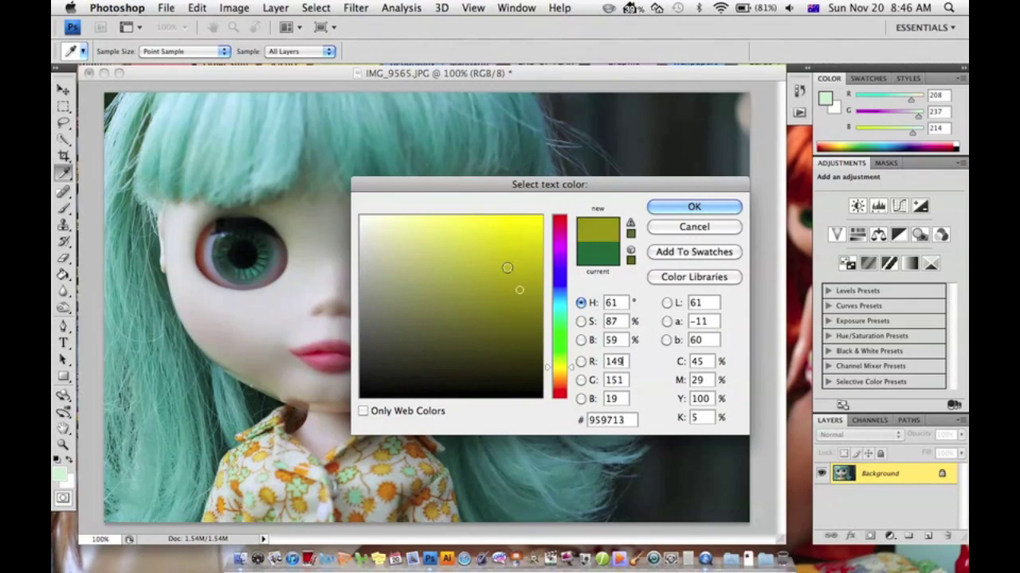
left_click(412, 300)
left_click_drag(435, 189, 633, 102)
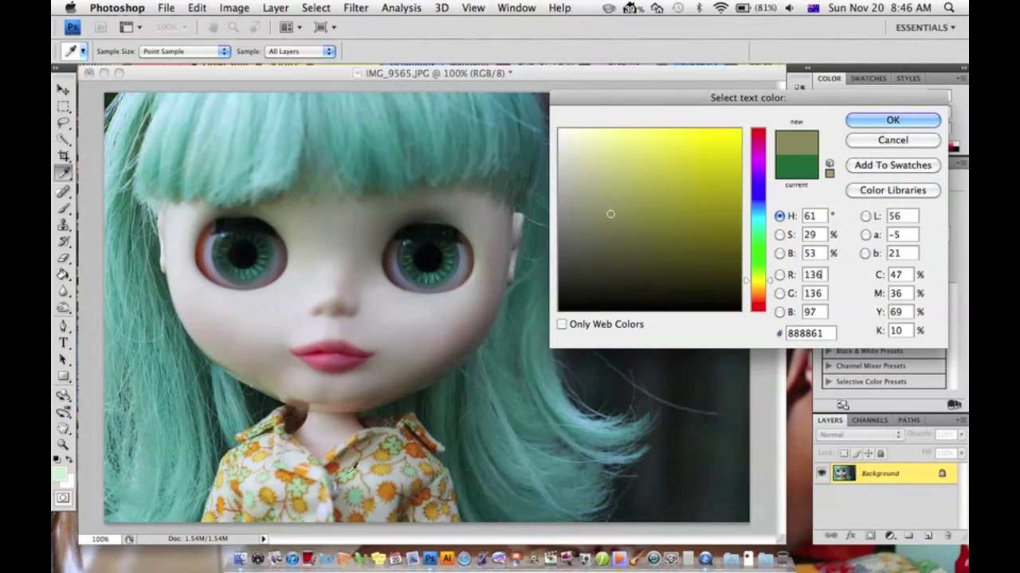
left_click(389, 493)
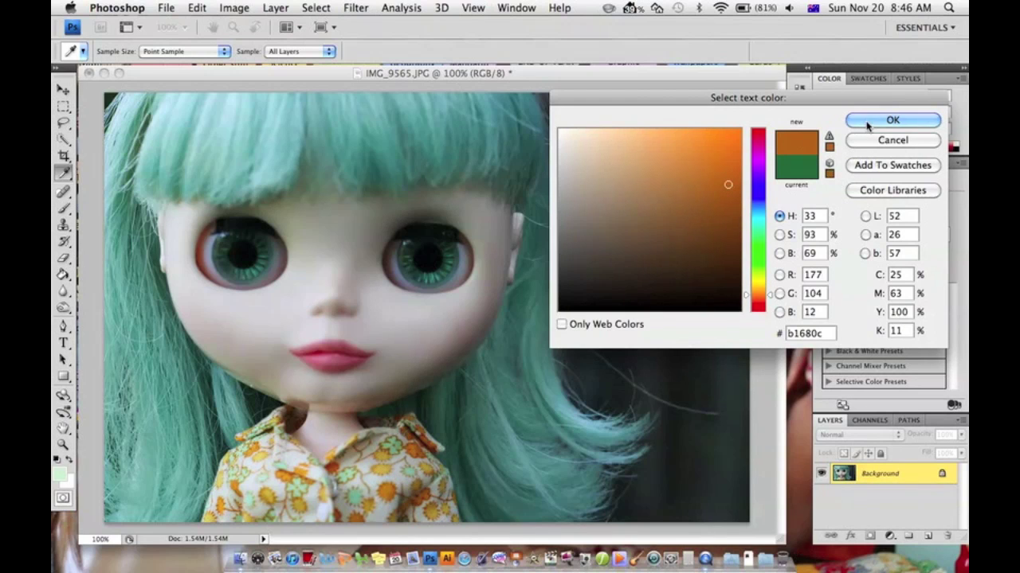
left_click(271, 490)
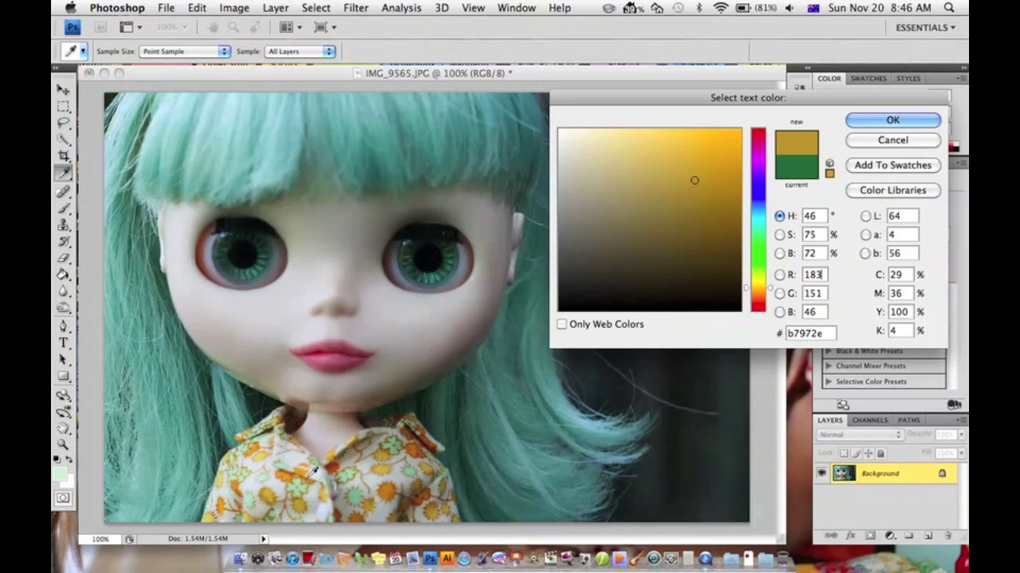
left_click(879, 127)
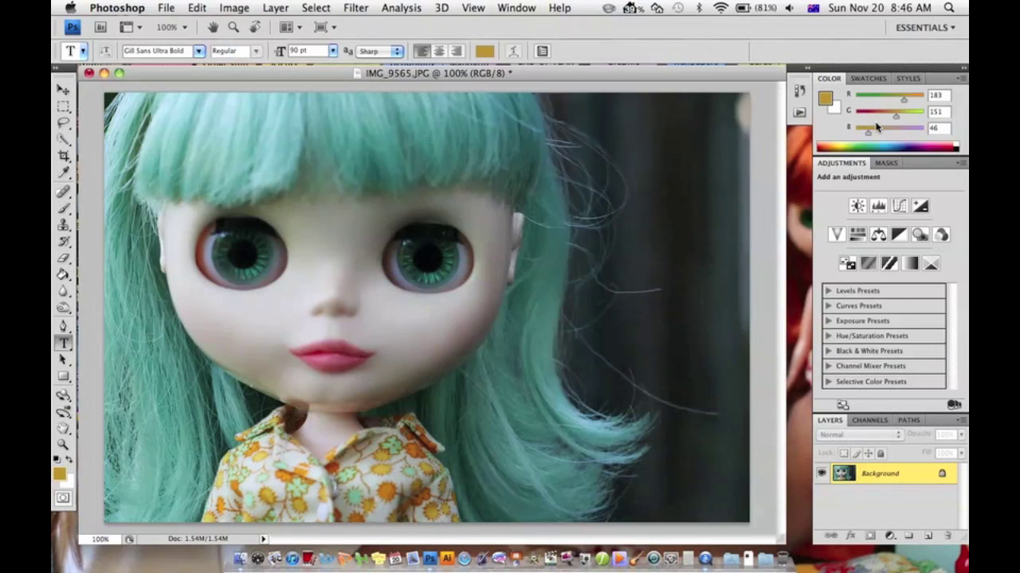
Step: Set the type font to Clementine Sketch at 18 pt
left_click(199, 52)
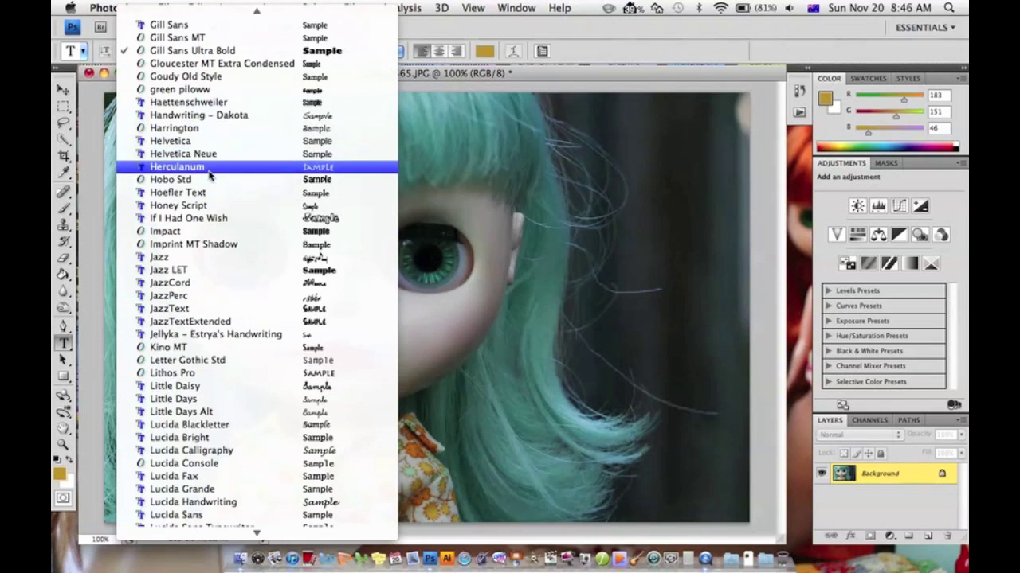
mouse_move(270, 5)
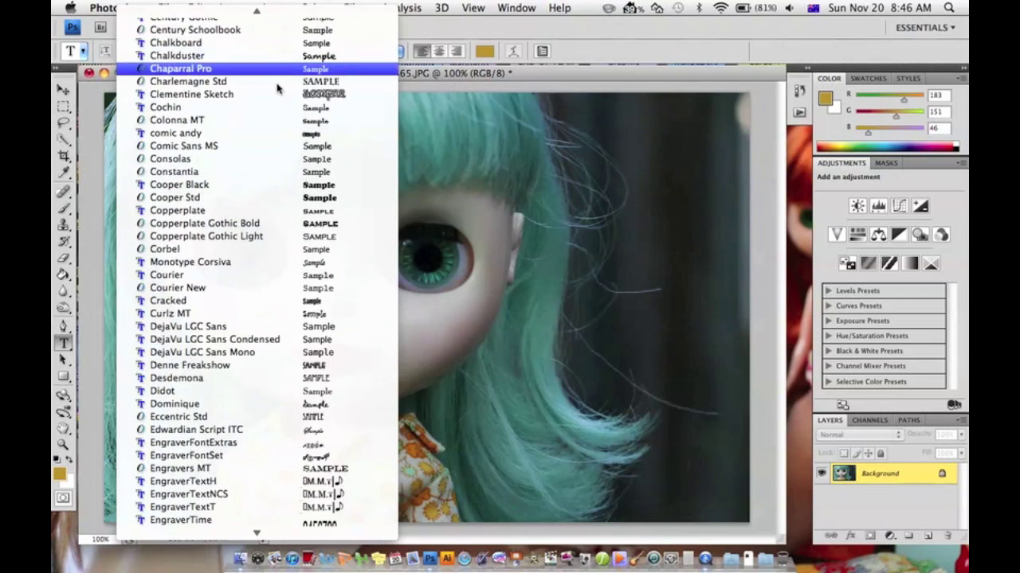
left_click(271, 96)
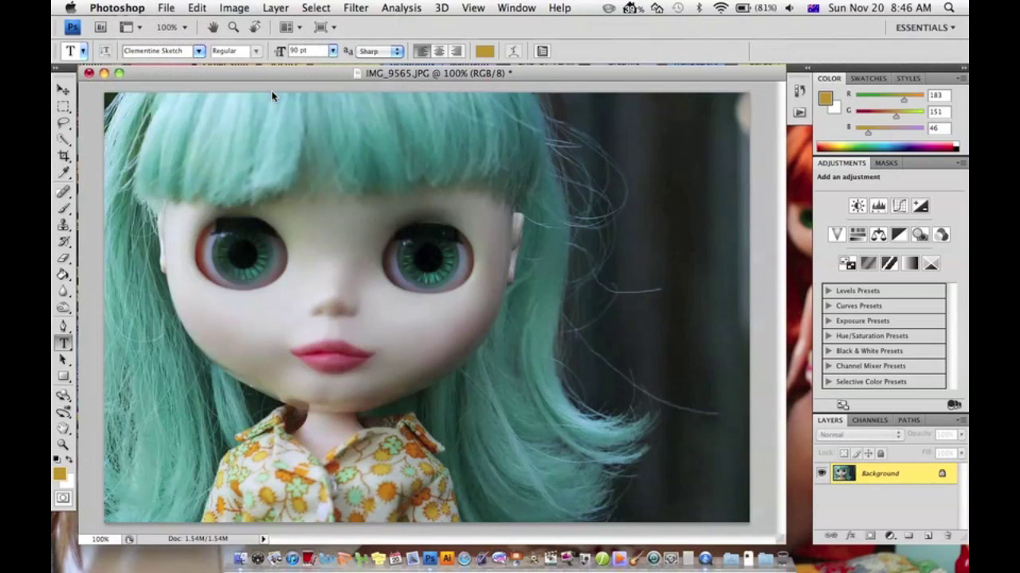
left_click(333, 51)
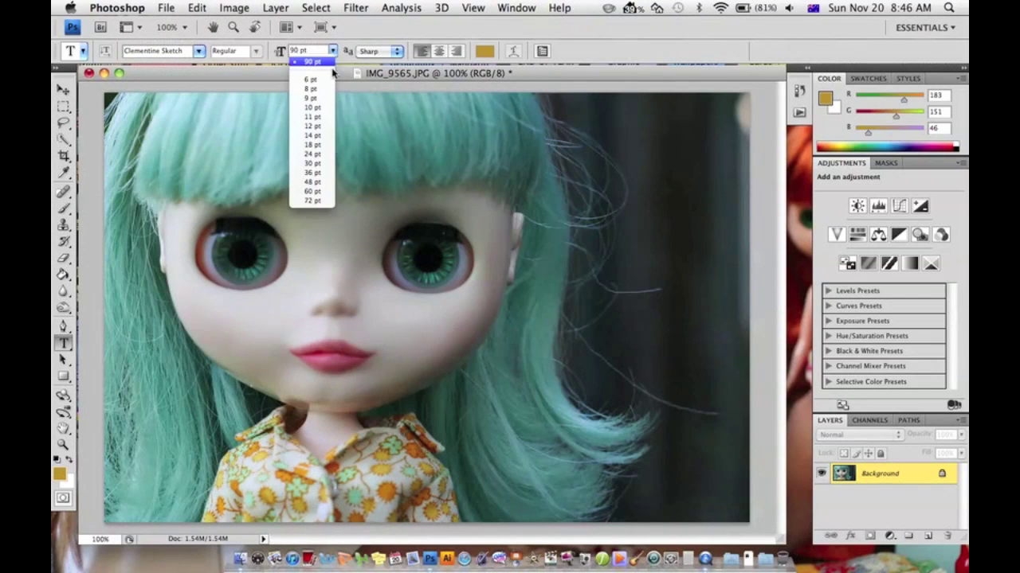
left_click(312, 145)
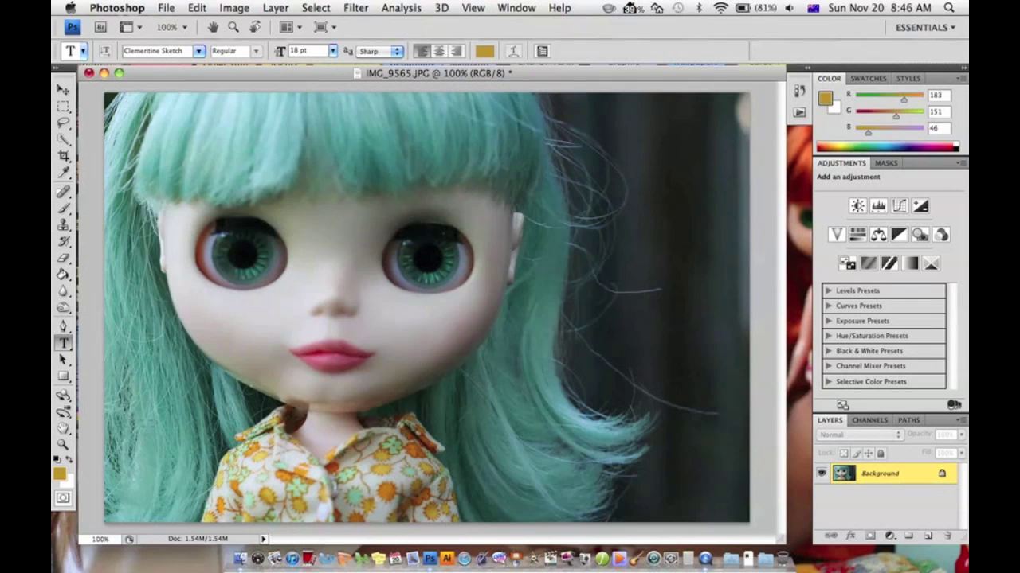
Step: Draw a text box across the lower photo, type 'pretty elsie' and commit it
left_click_drag(123, 421, 678, 500)
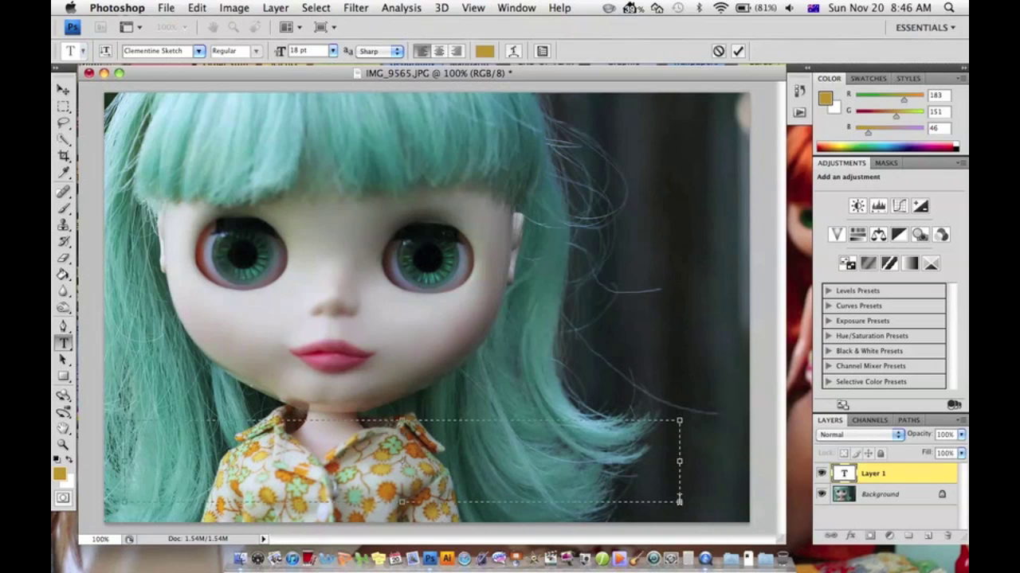
type("photog")
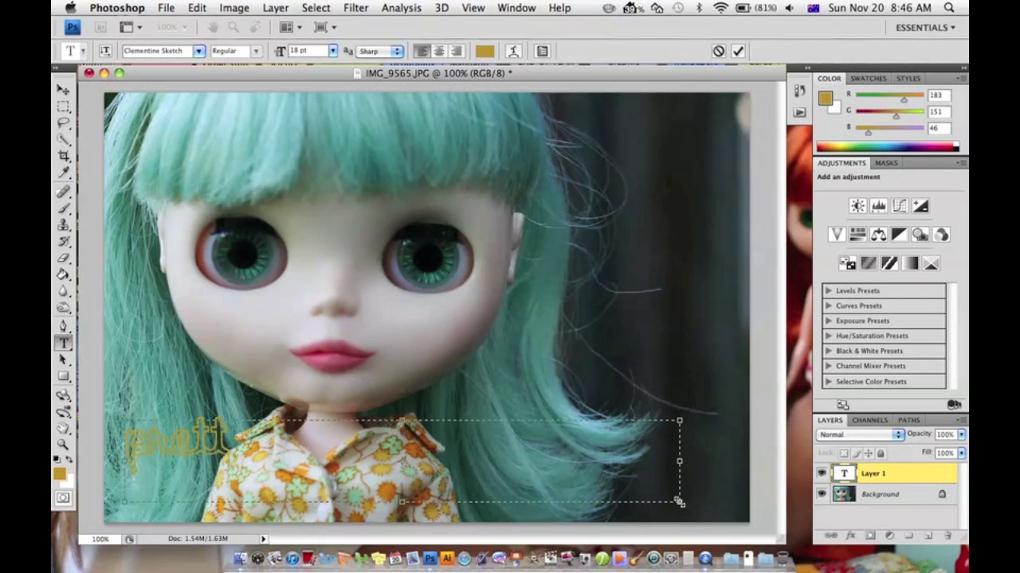
type(" elsie")
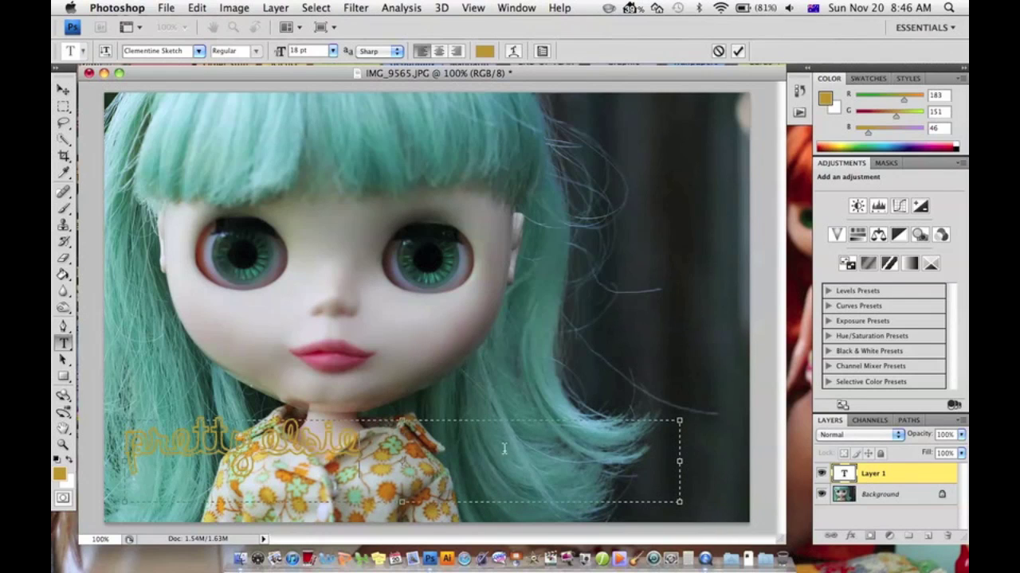
key("super+a")
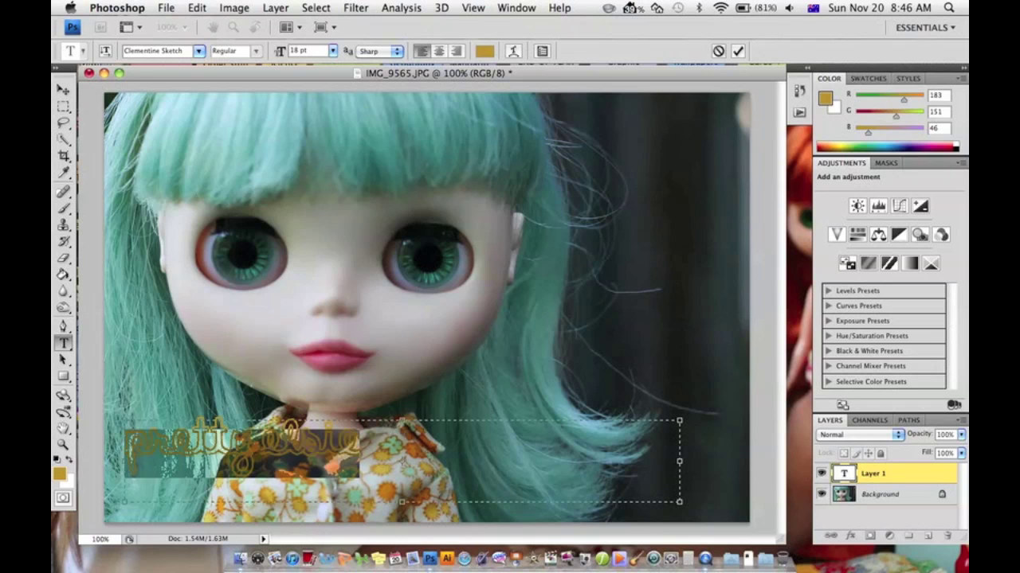
left_click(64, 89)
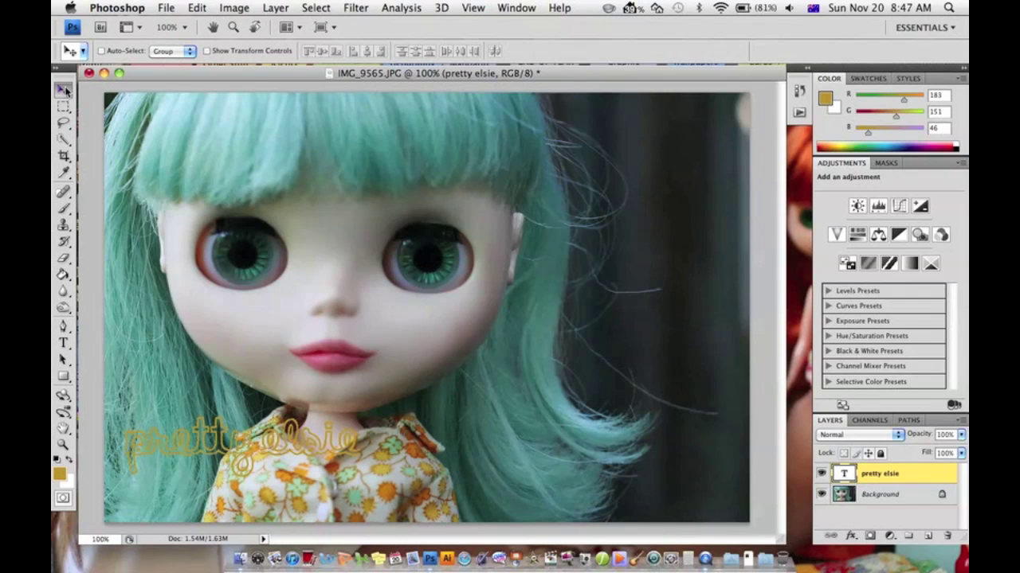
Step: Drag the 'pretty elsie' text layer into the top-right corner beside the doll's hair
left_click_drag(227, 440, 604, 130)
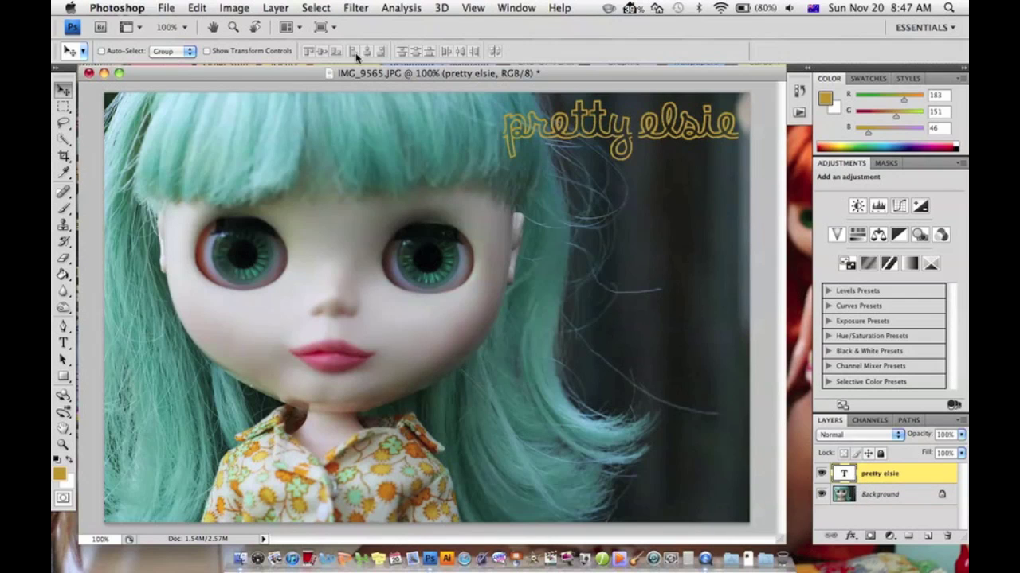
Step: Flatten the image so the 'pretty elsie' text merges into one locked Background layer
left_click(276, 7)
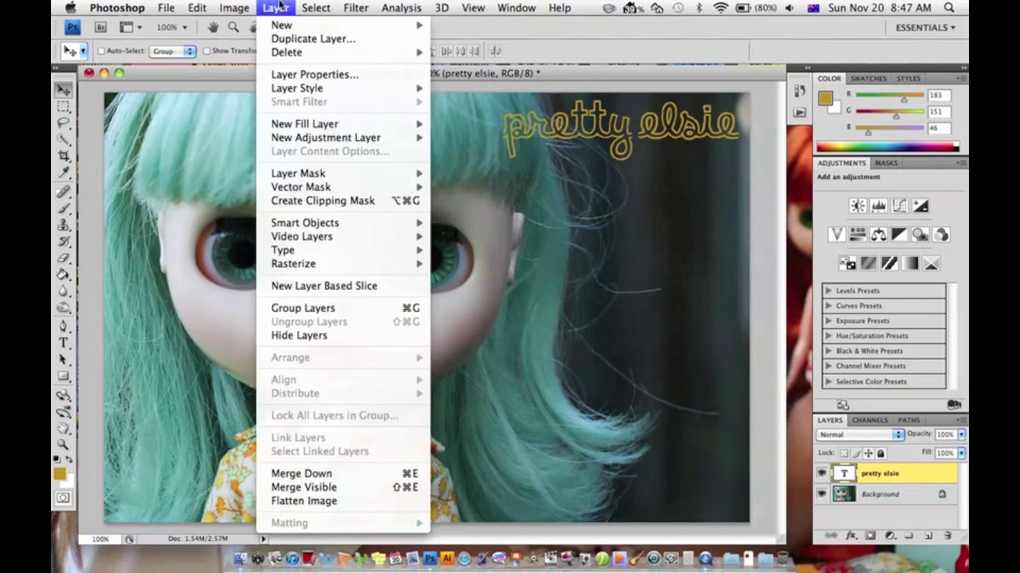
left_click(329, 501)
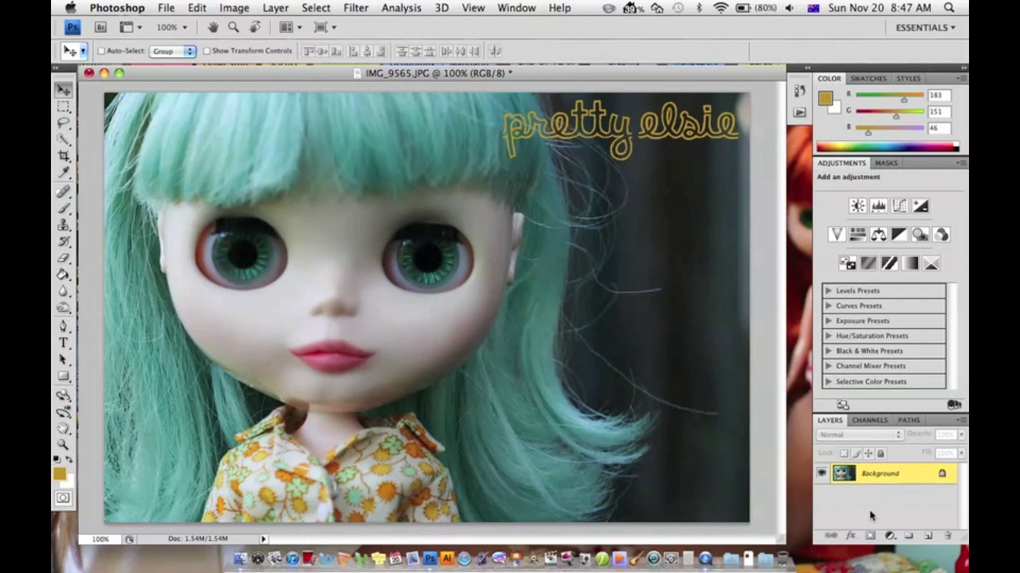
left_click(650, 130)
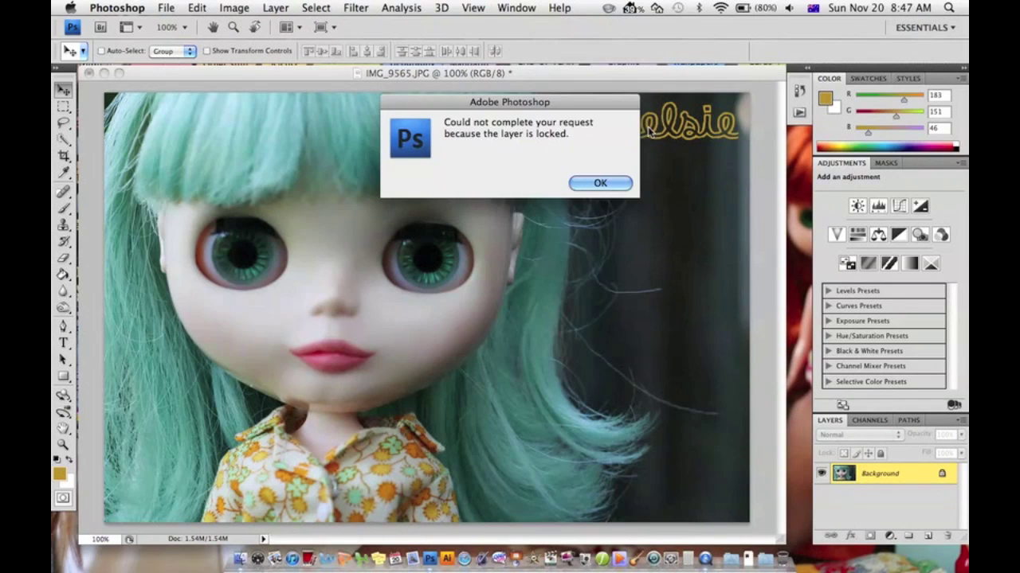
left_click(602, 183)
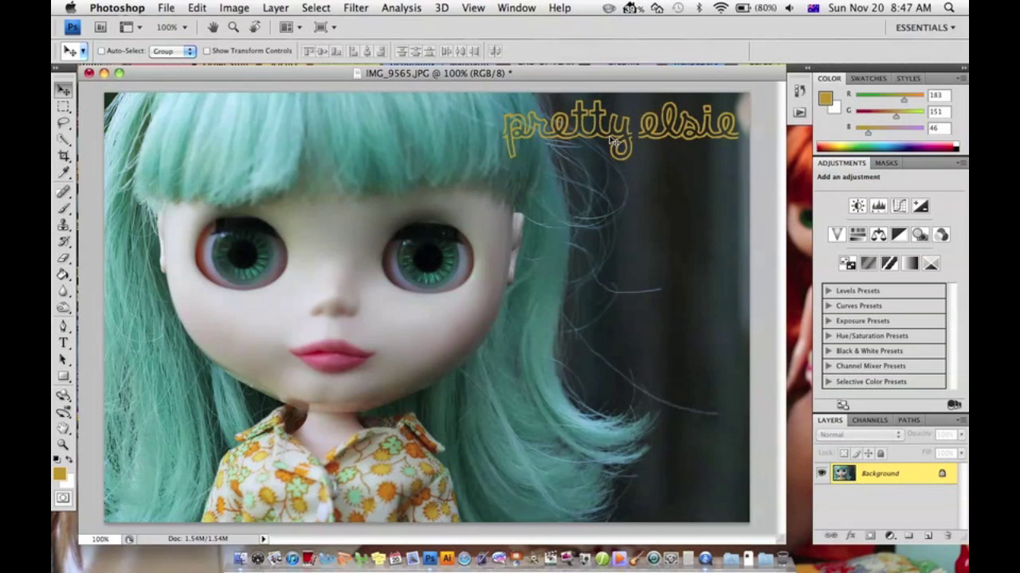